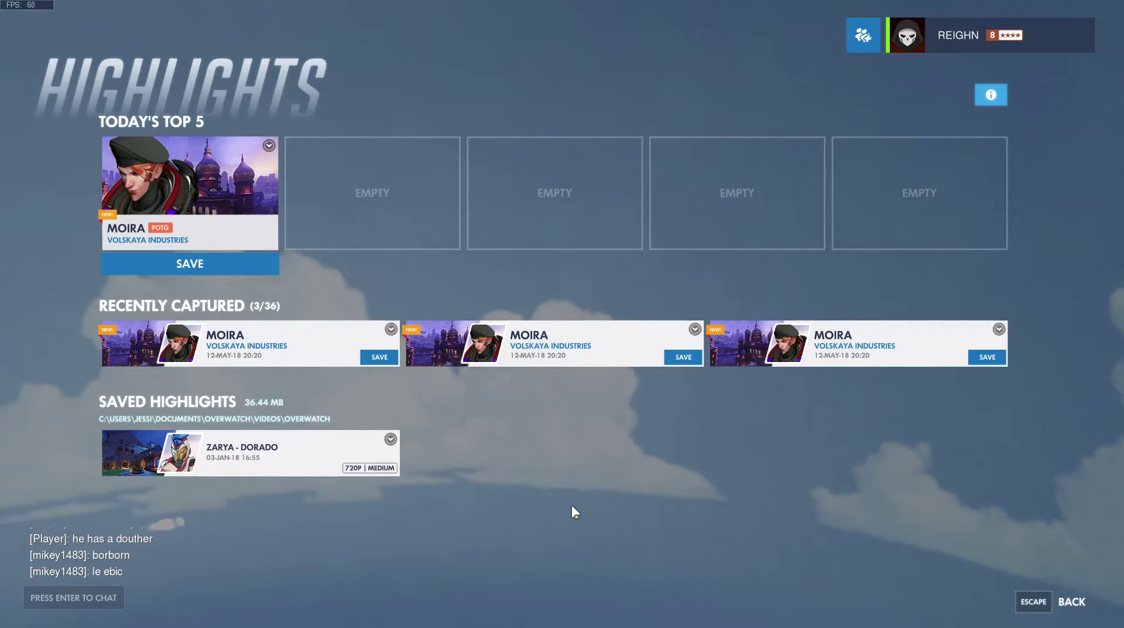
- Try saving the recently captured Moira highlight, then dismiss the resulting saving error 6-04
left_click(379, 356)
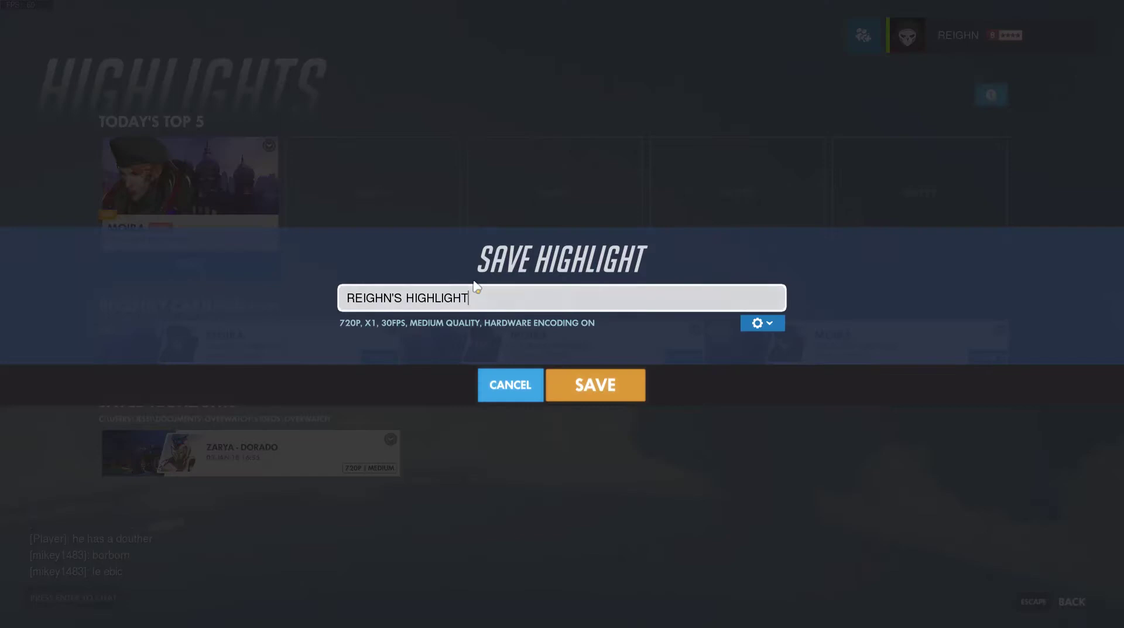
left_click(606, 395)
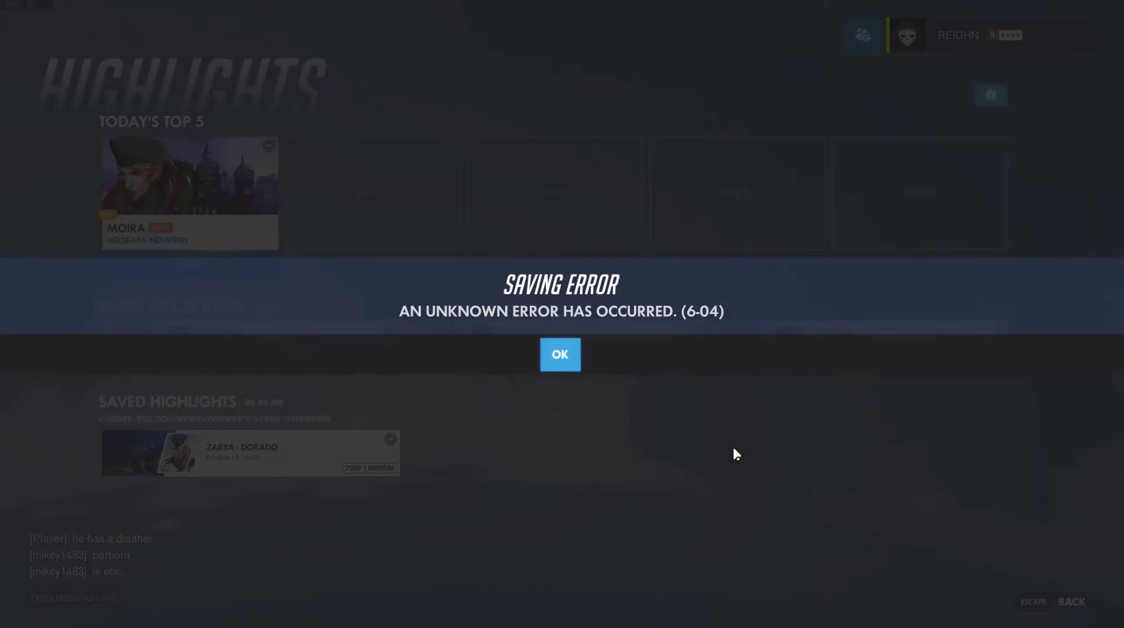
left_click(557, 354)
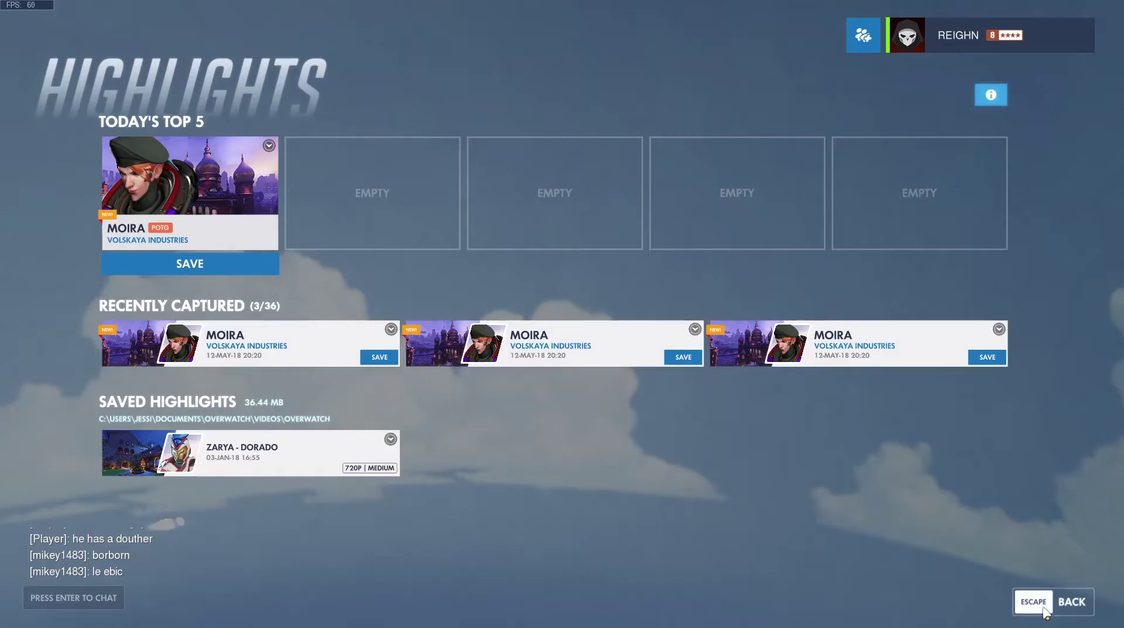
- Leave the Highlights screen and quit Overwatch
left_click(1063, 602)
left_click(92, 466)
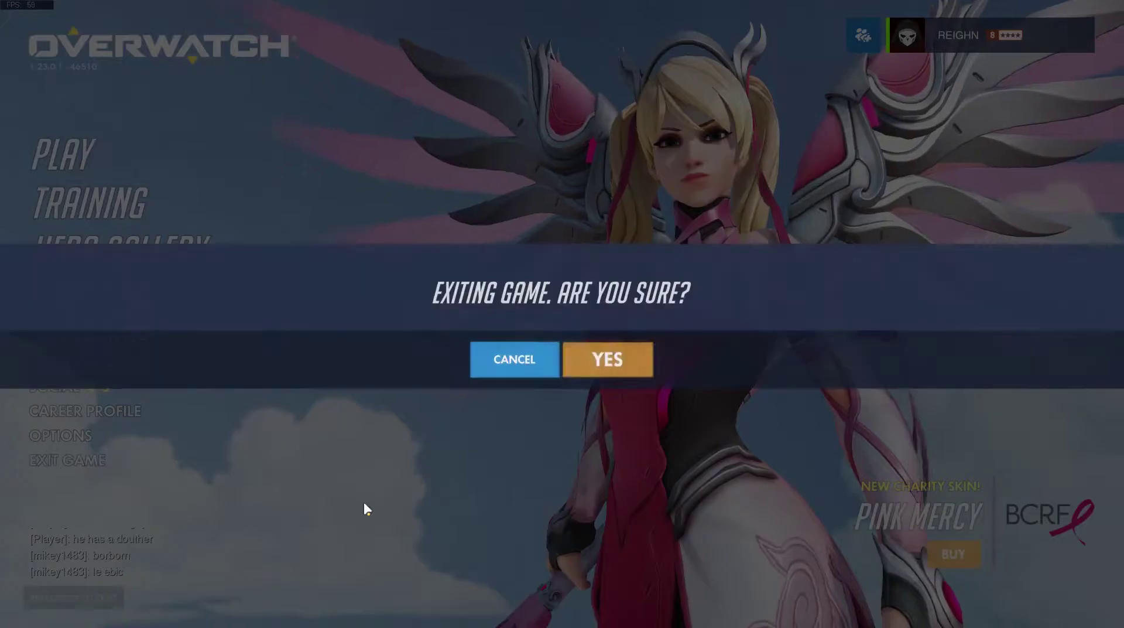
left_click(601, 362)
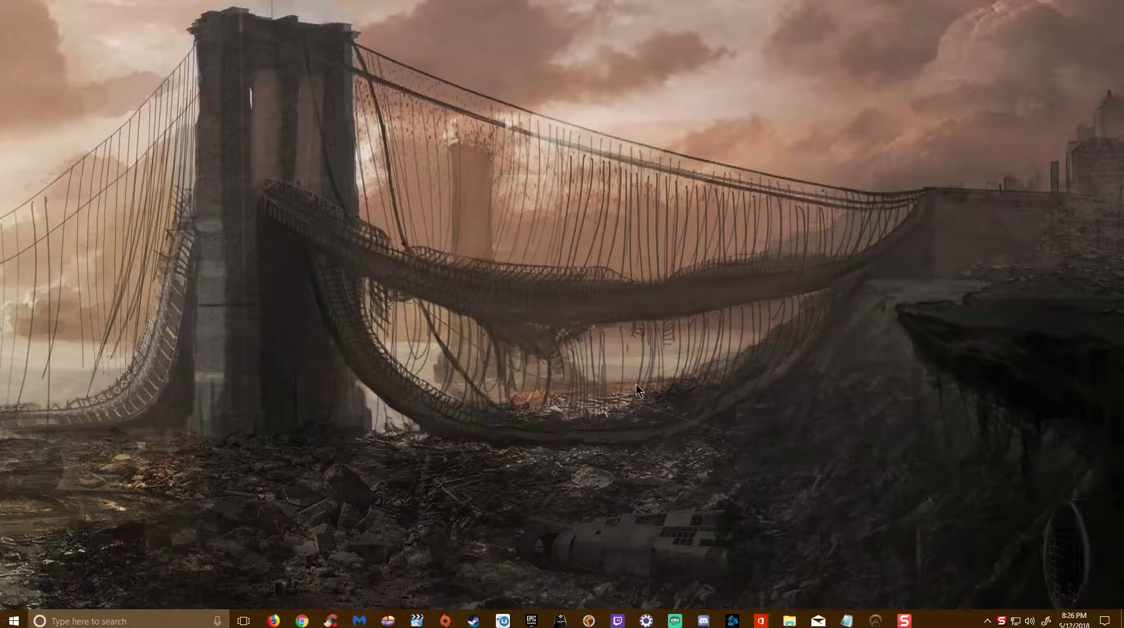
- Open Settings_v0 from Documents\Overwatch\Settings in Notepad
left_click(789, 619)
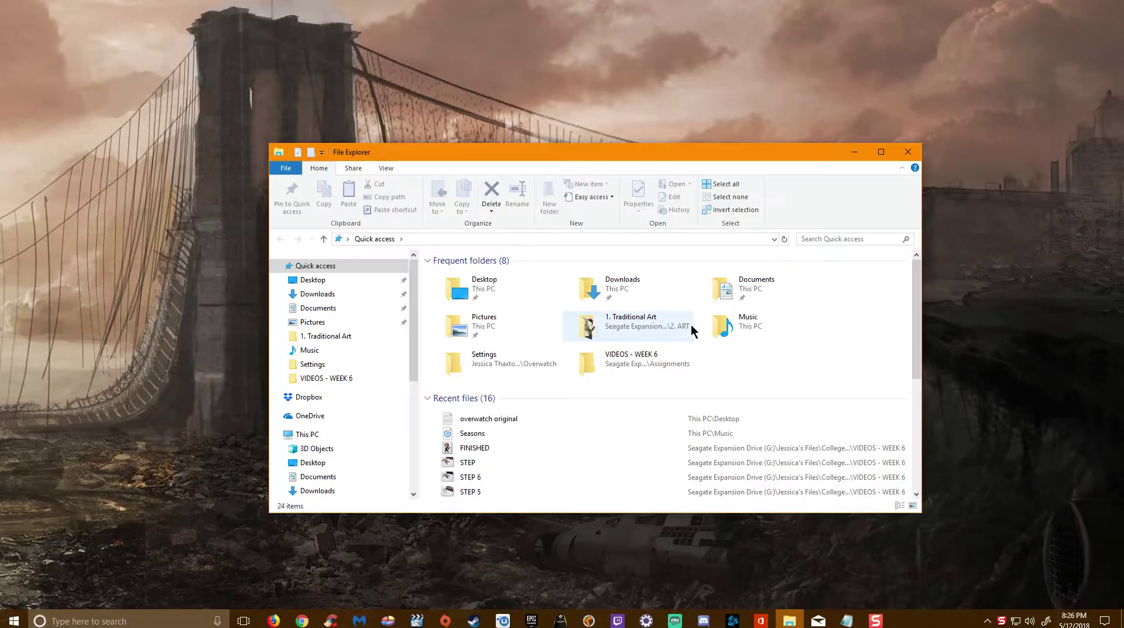
left_click(344, 314)
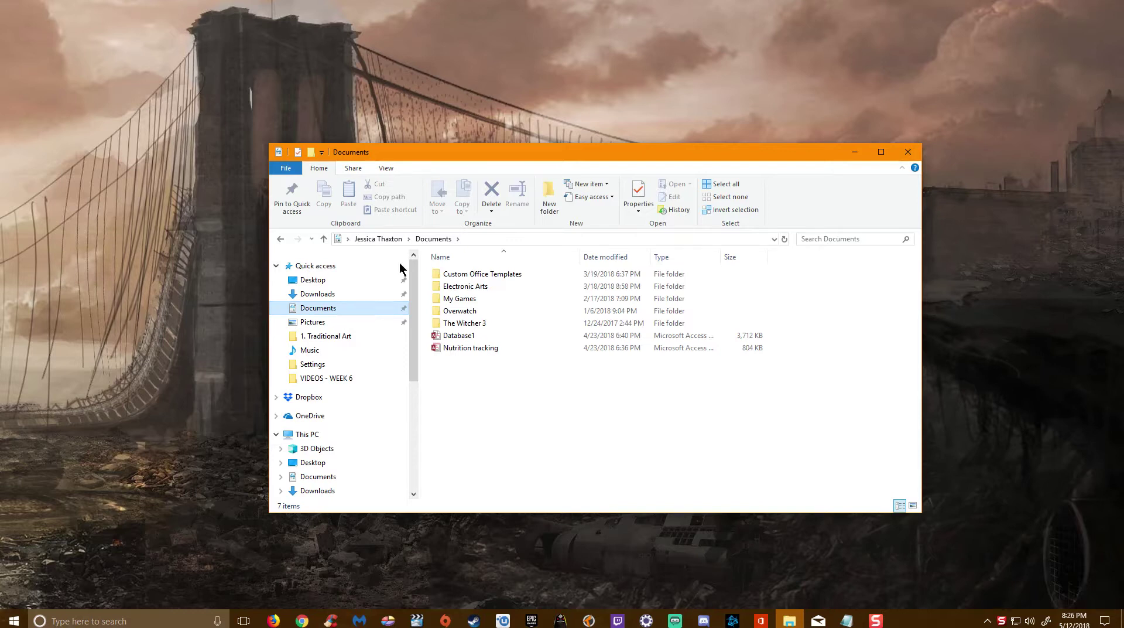
double_click(479, 310)
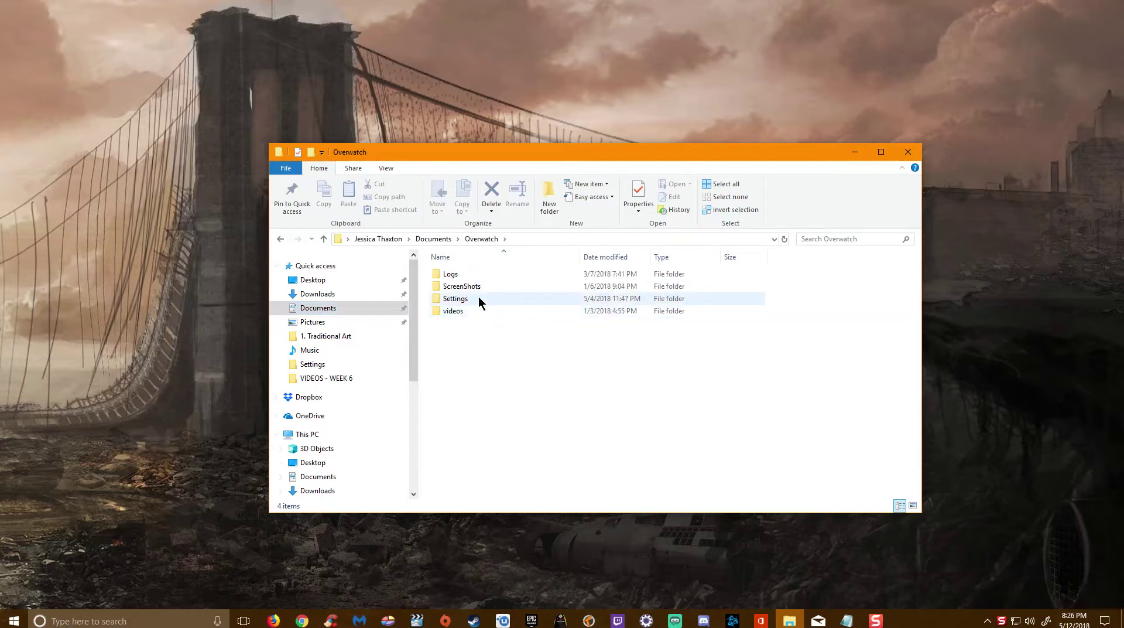
left_click(479, 300)
double_click(479, 298)
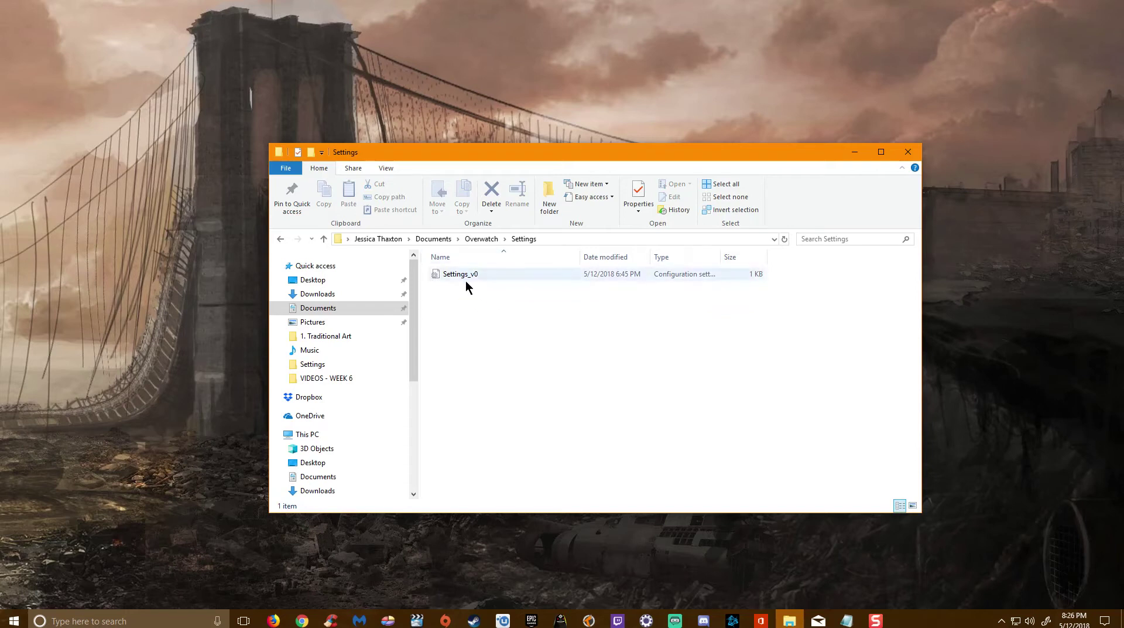
left_click(478, 276)
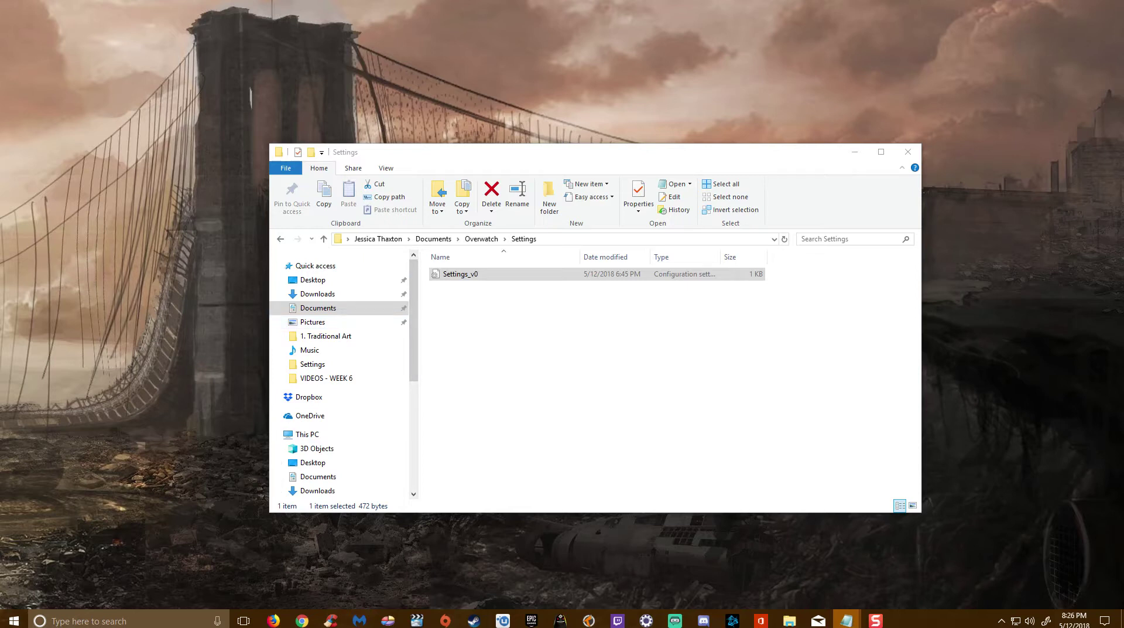
key("Return")
left_click_drag(117, 134, 456, 163)
- Maximize Notepad and add a [MovieExport.1] section with a VideoPath line after GPUVenderID
left_click(672, 165)
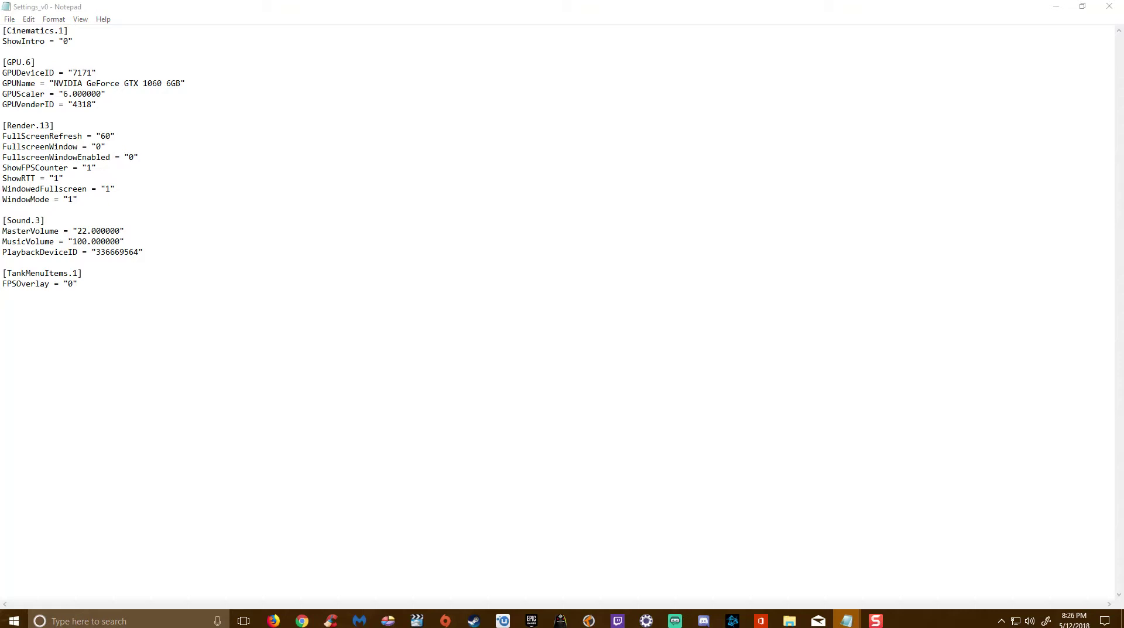
left_click(106, 103)
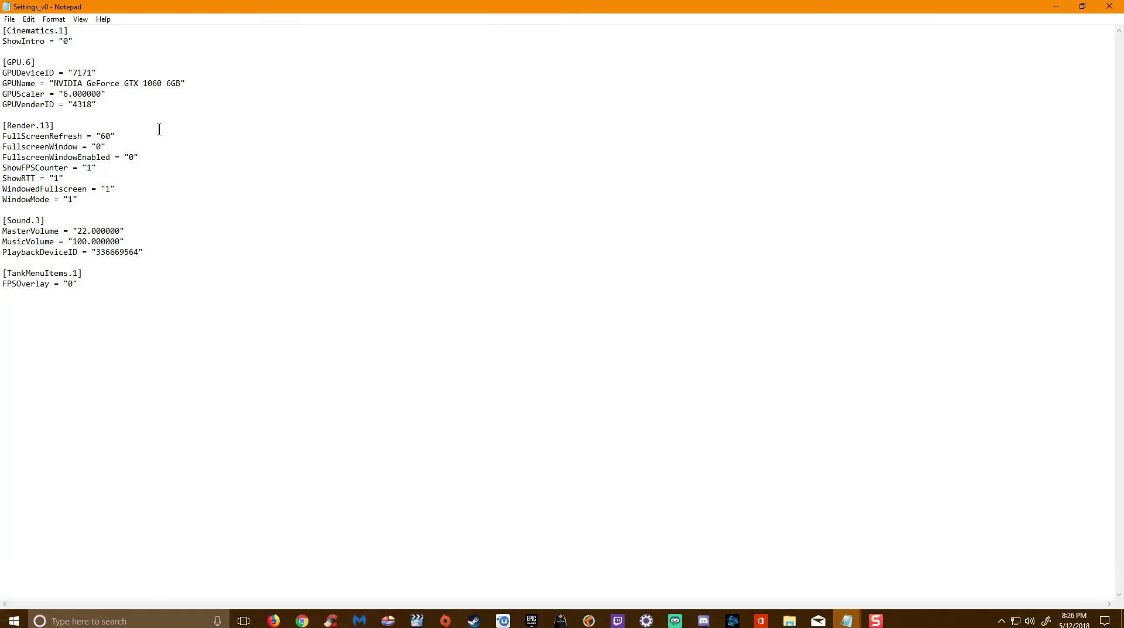
key("Return")
key("Return")
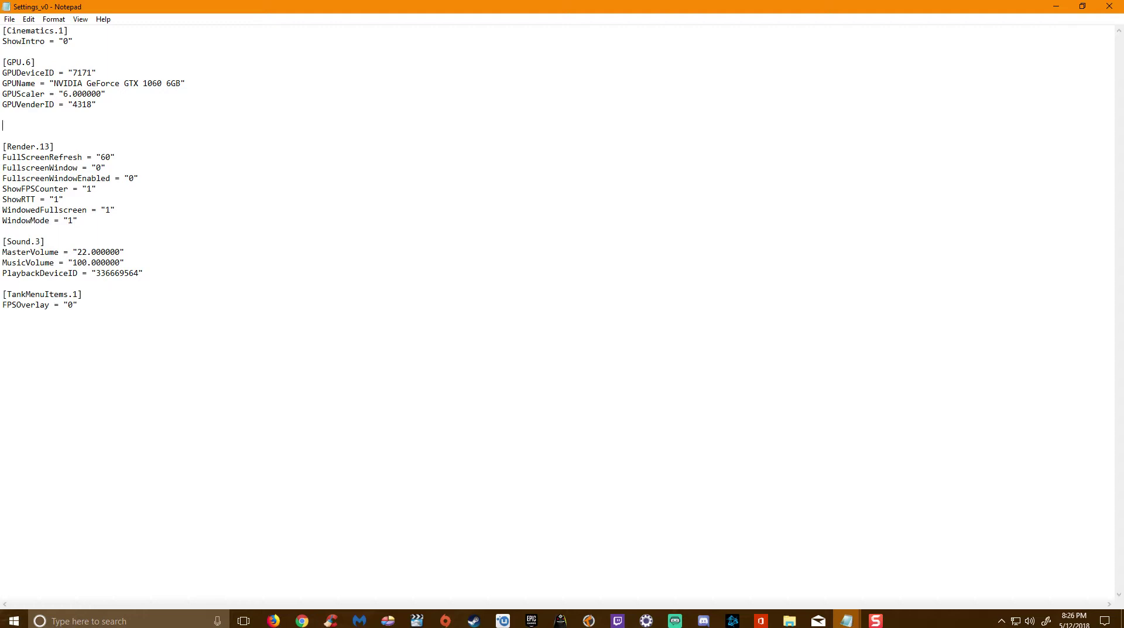
type("{")
type("MovieExport")
type(".1]")
key("Return")
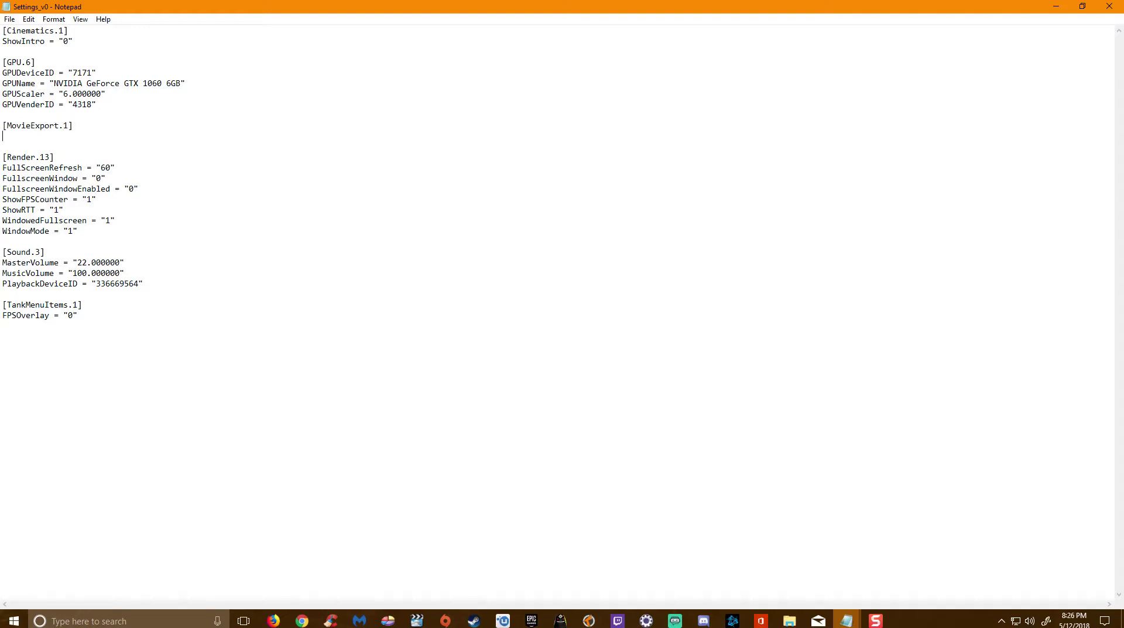
type("Vido")
type("eoPath = \"")
right_click(791, 621)
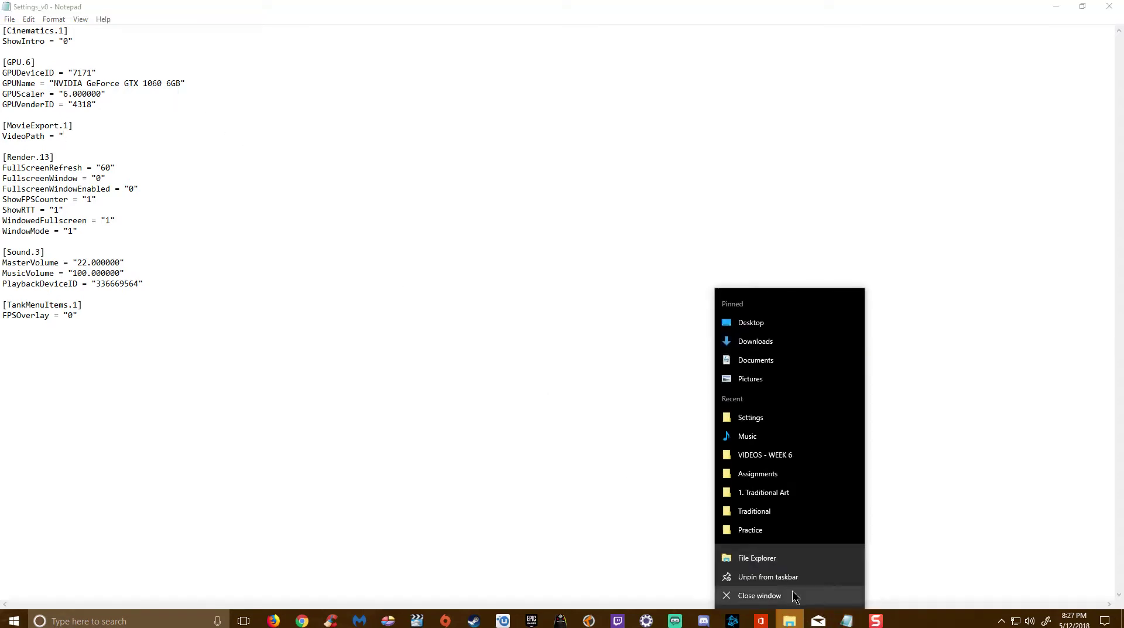
- In a new File Explorer window, navigate to Video Files\OVERWATCH on Seagate Expansion Drive (F:)
key("Escape")
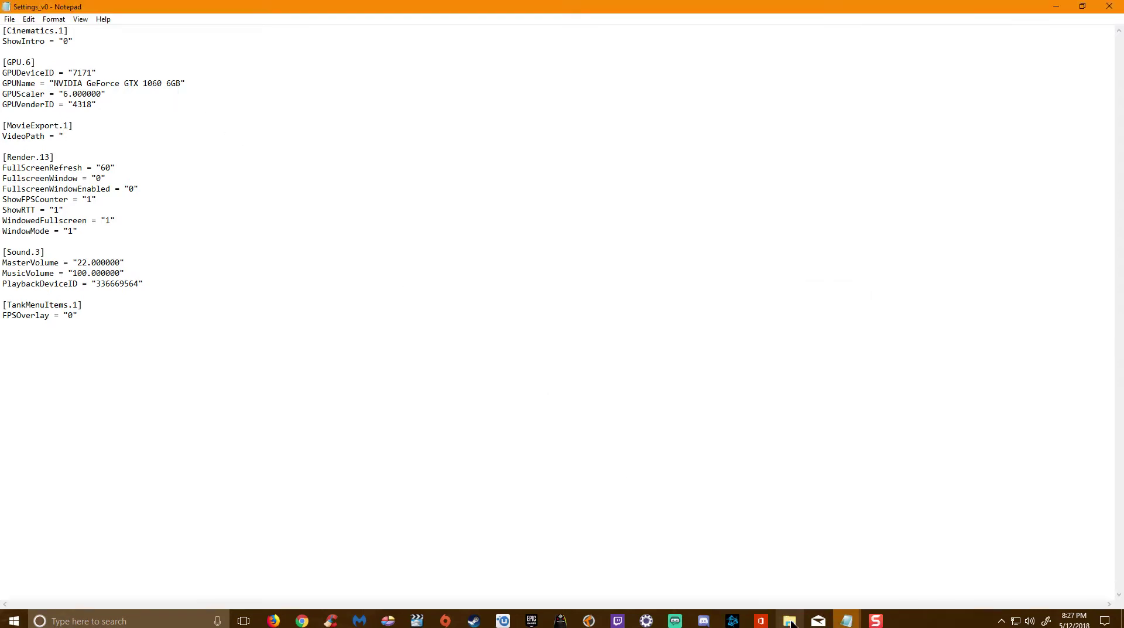
right_click(791, 622)
left_click(782, 558)
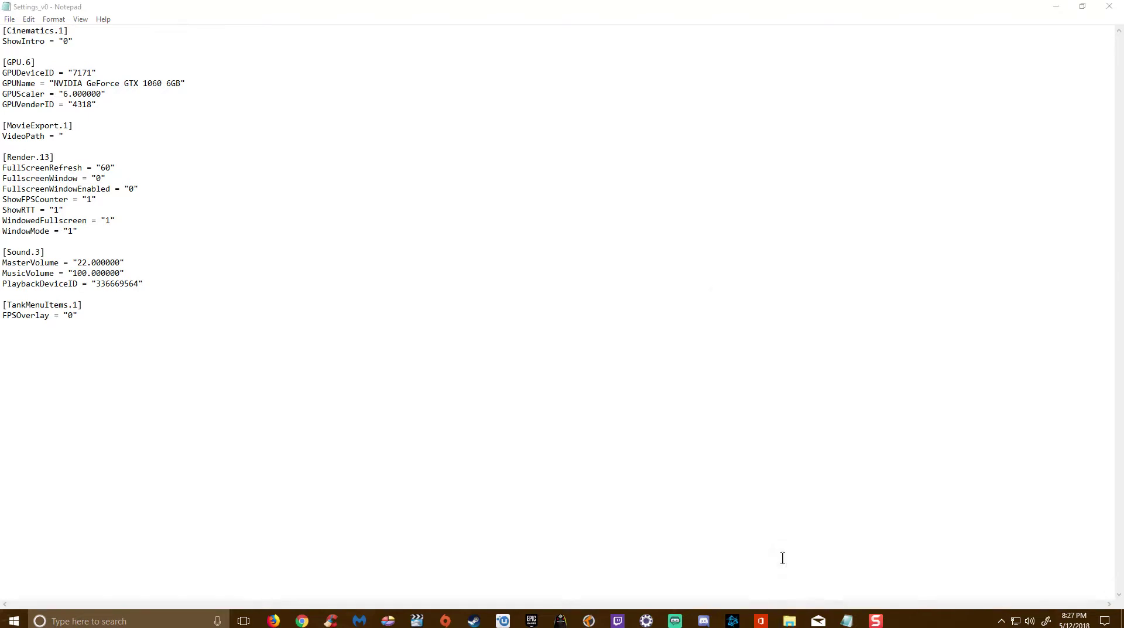
scroll(424, 389, "down", 1)
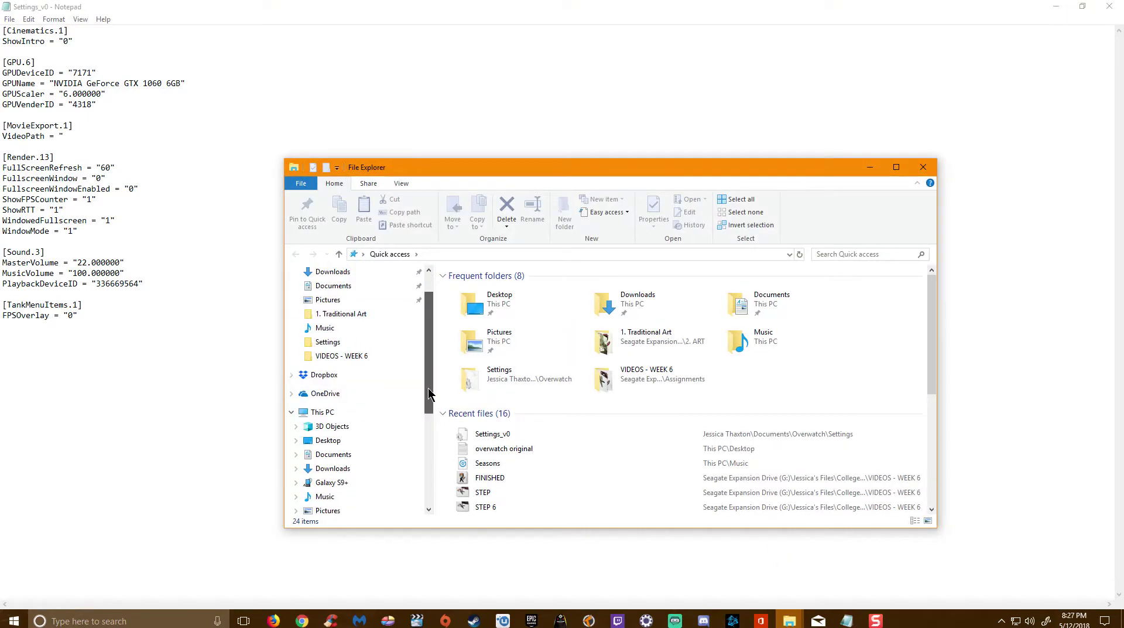
scroll(428, 392, "down", 4)
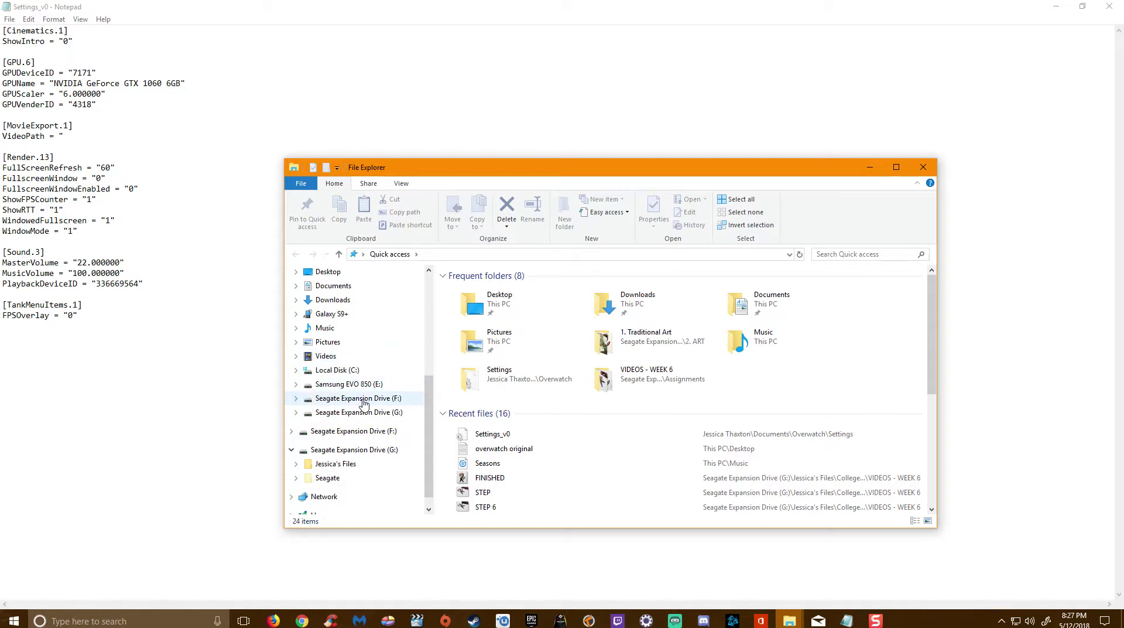
left_click(363, 400)
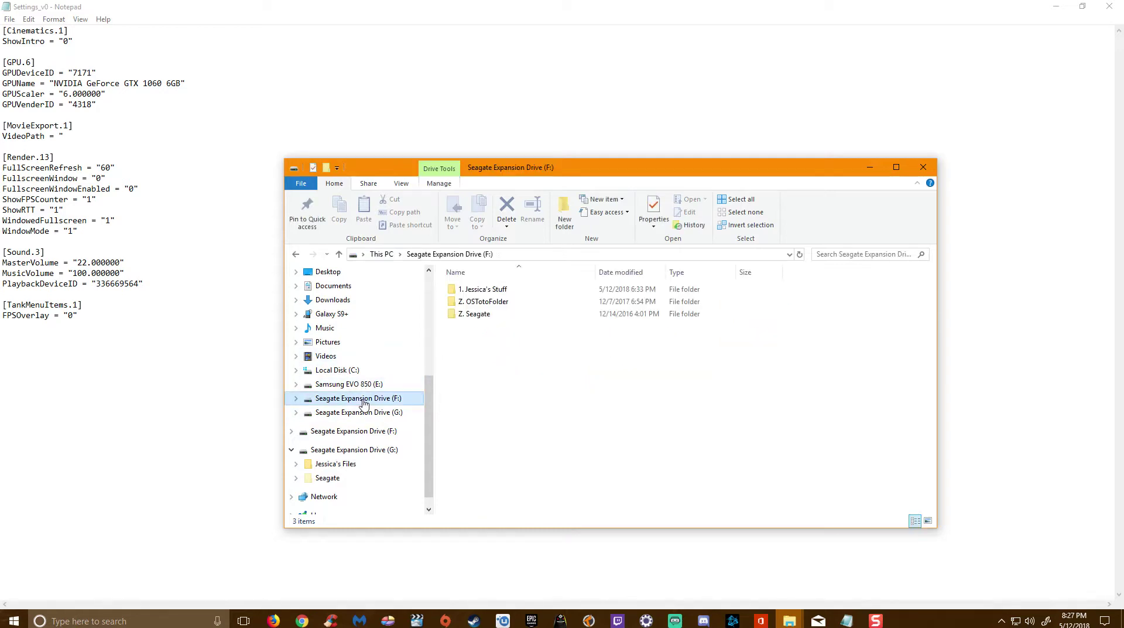
double_click(499, 291)
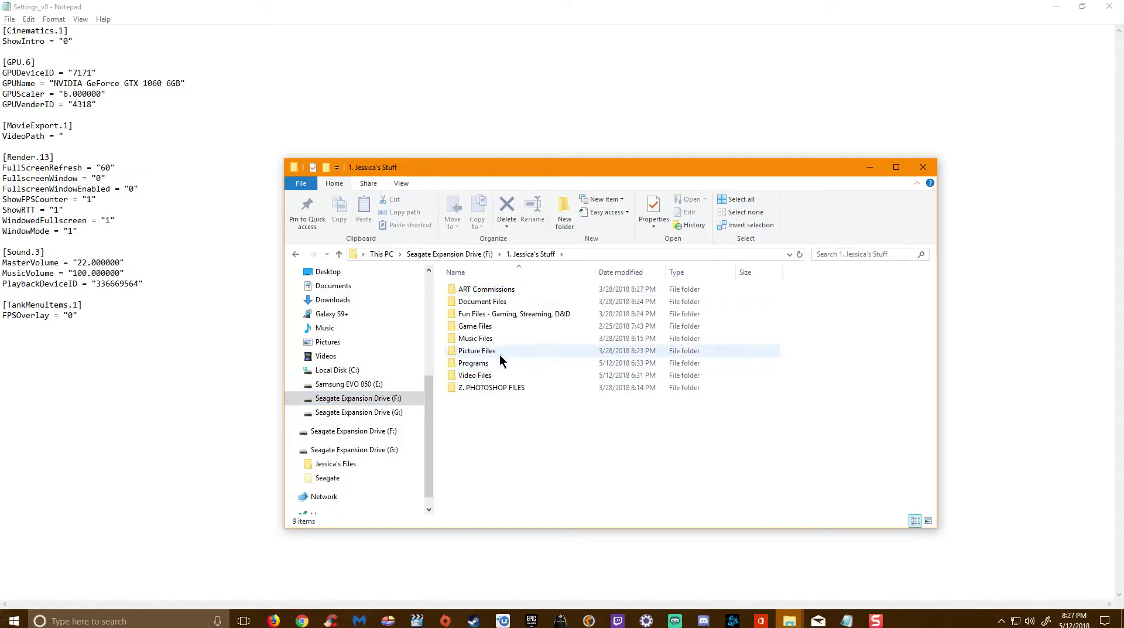
double_click(494, 374)
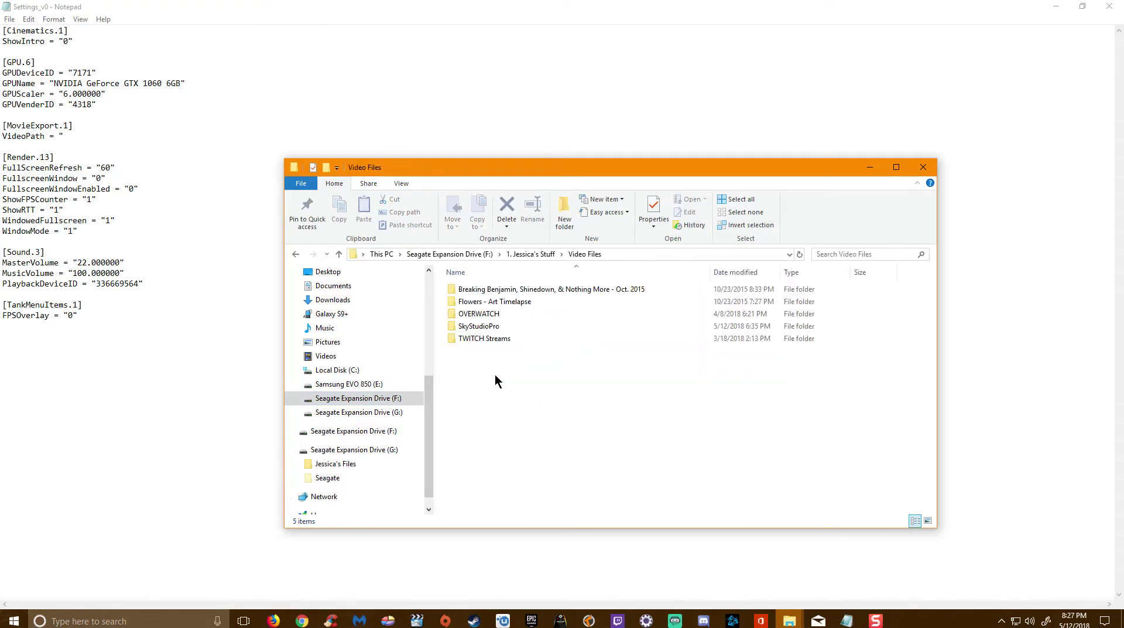
double_click(490, 315)
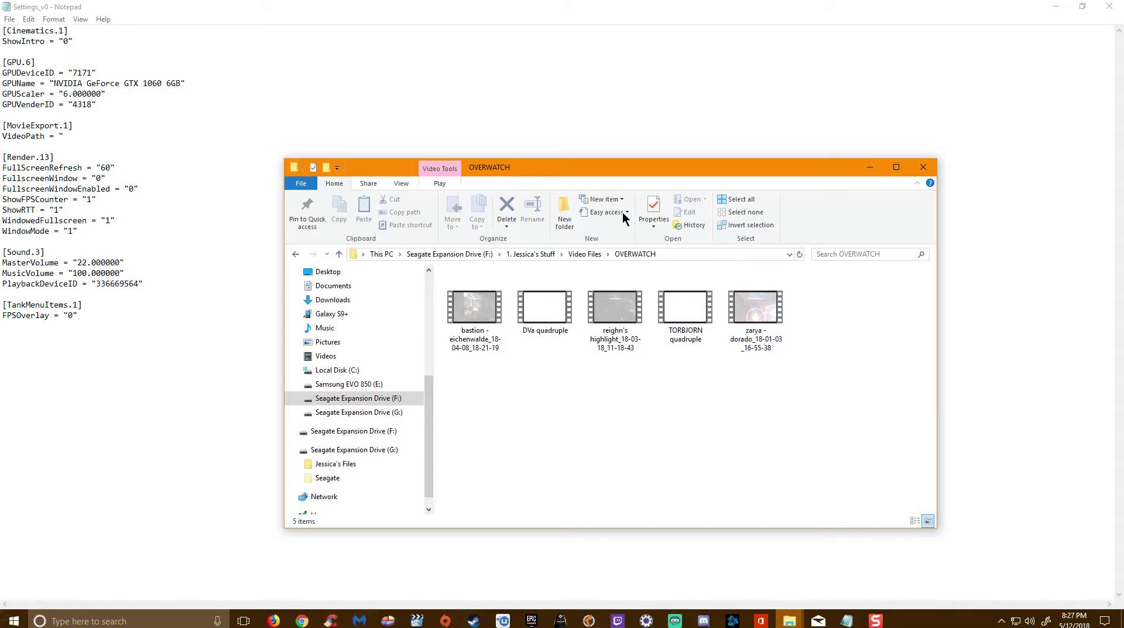
- Copy the OVERWATCH folder address as text and return to the VideoPath line in Notepad
right_click(634, 256)
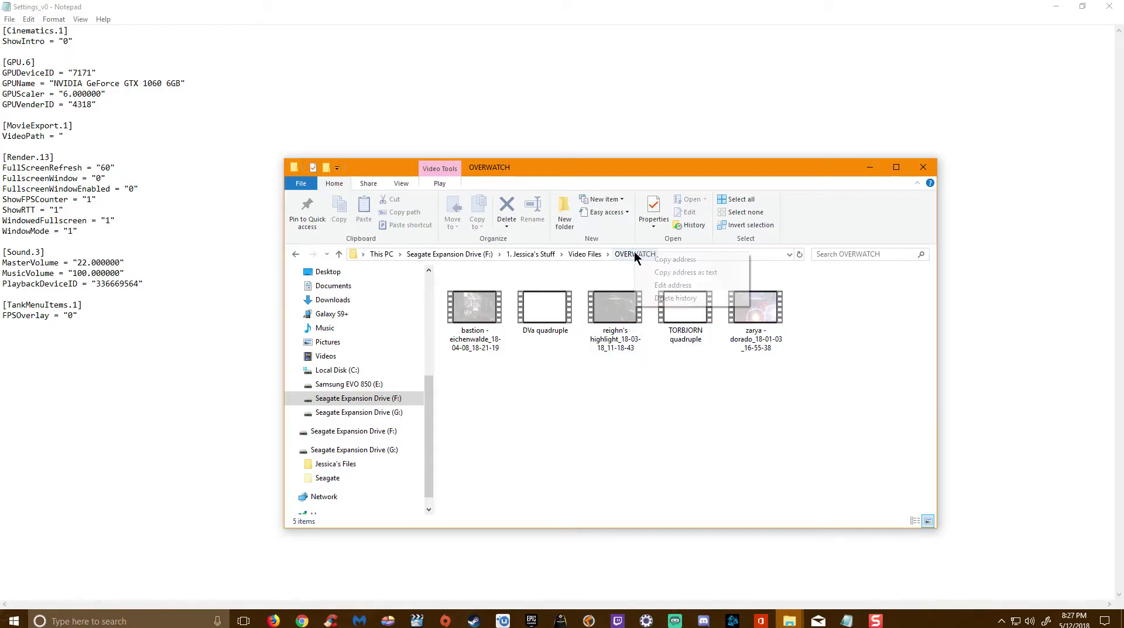
left_click(692, 271)
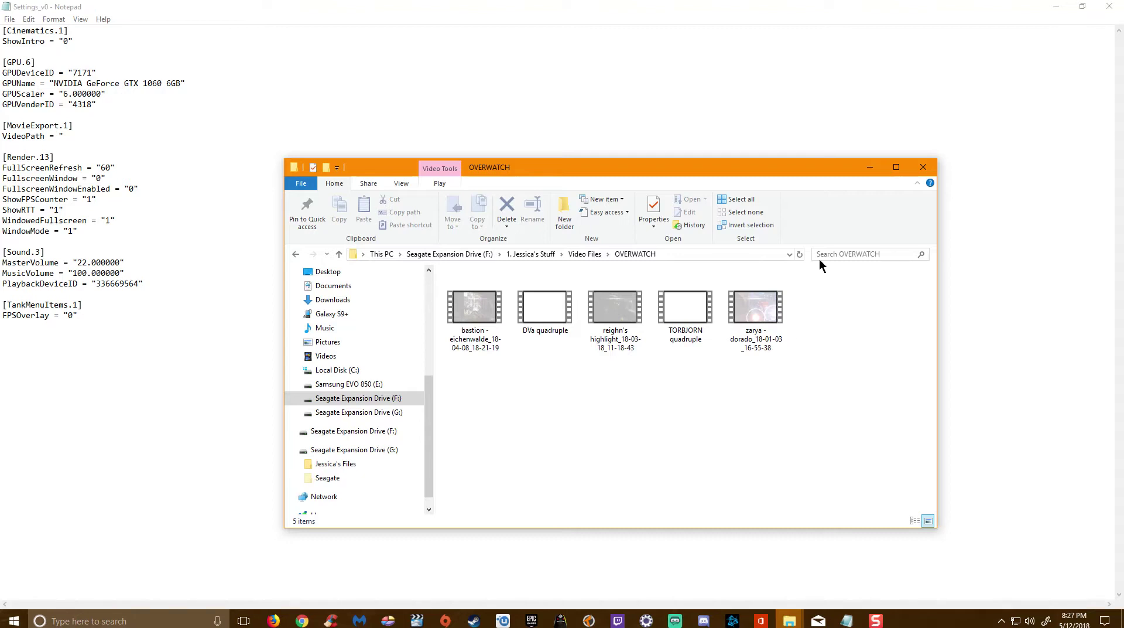
left_click(868, 169)
left_click(79, 136)
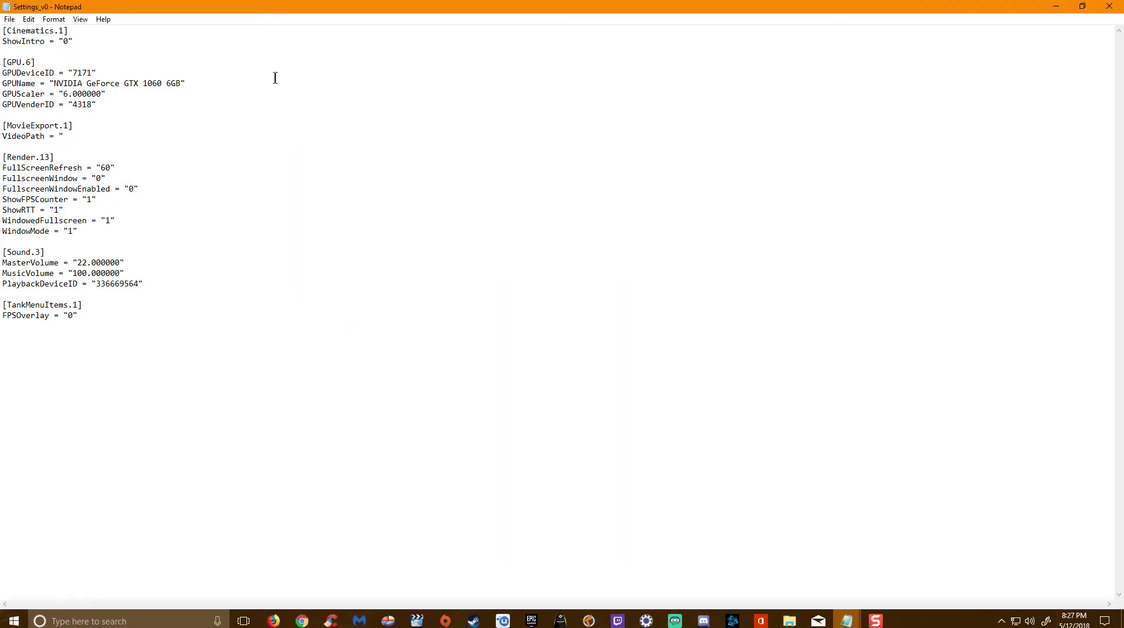
- Paste the OVERWATCH folder path into VideoPath, add the closing quote, and close Notepad
key("ctrl+v")
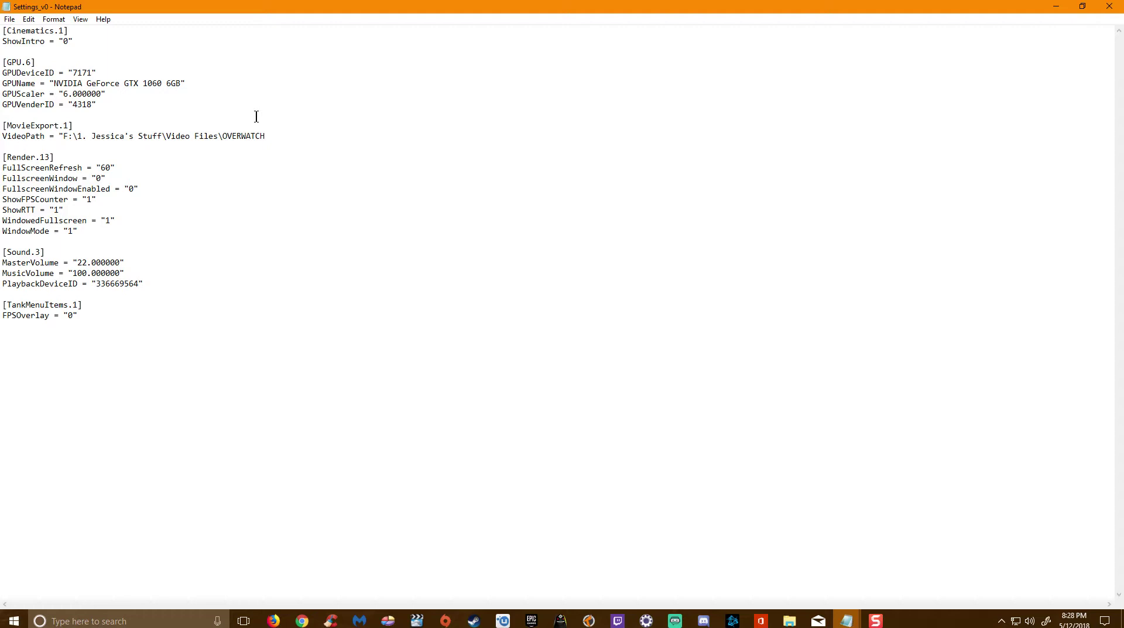
type("\"")
left_click(1112, 8)
- Save Settings_v0, relaunch Overwatch from Battle.net, and go to Highlights
left_click(542, 318)
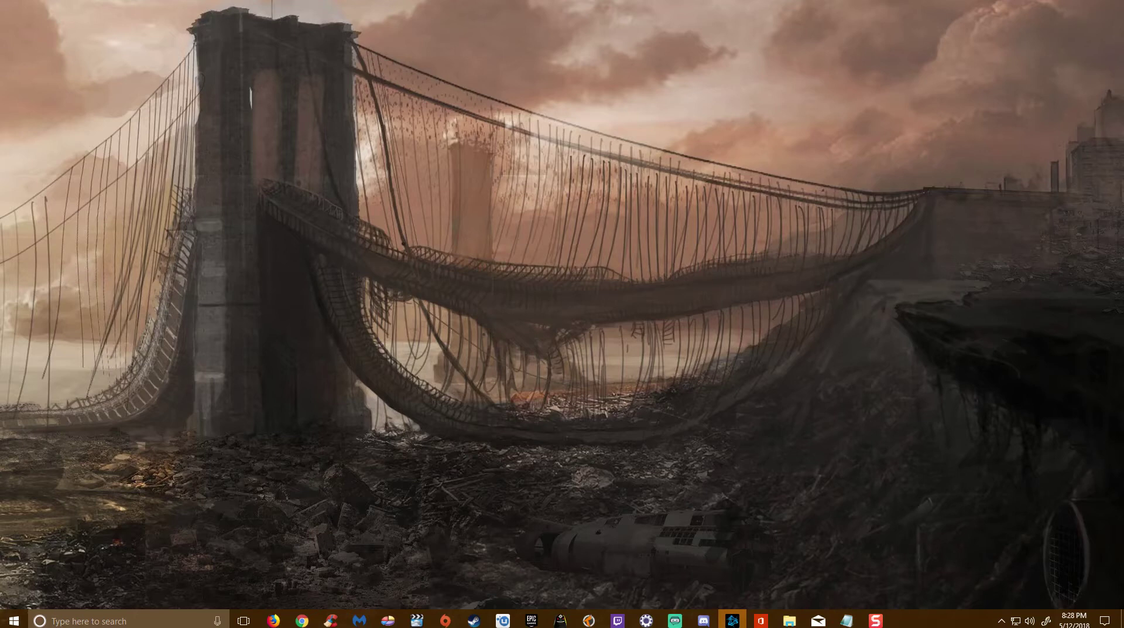
left_click(732, 620)
left_click(366, 436)
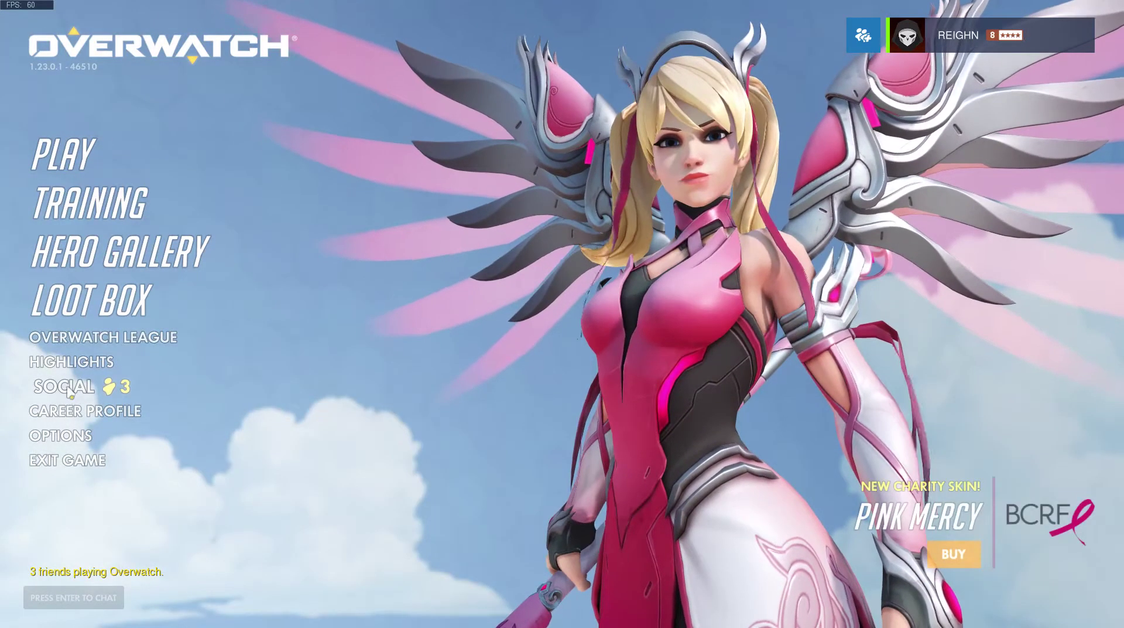
left_click(70, 361)
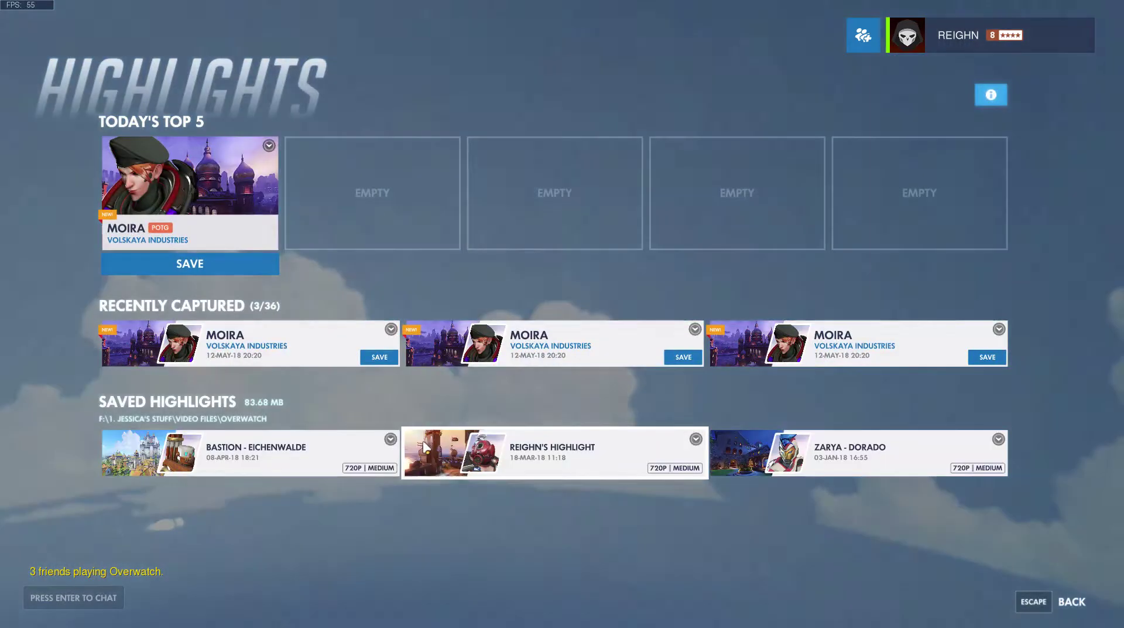
- Save the Moira Play of the Game highlight under its default name, then return to the main menu
left_click(238, 259)
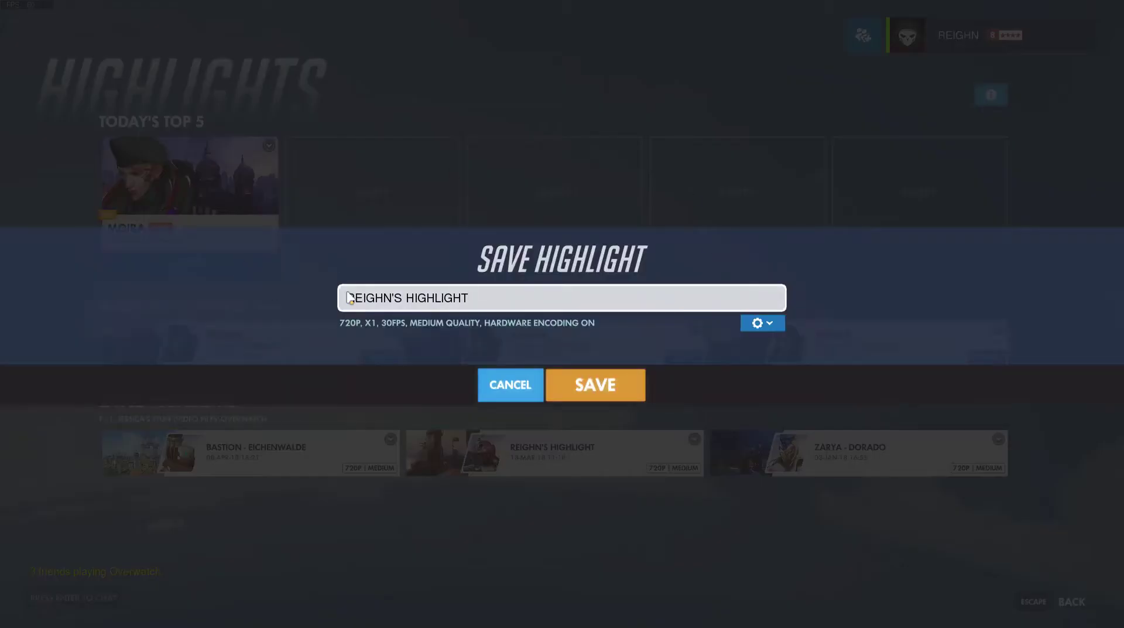
left_click(564, 398)
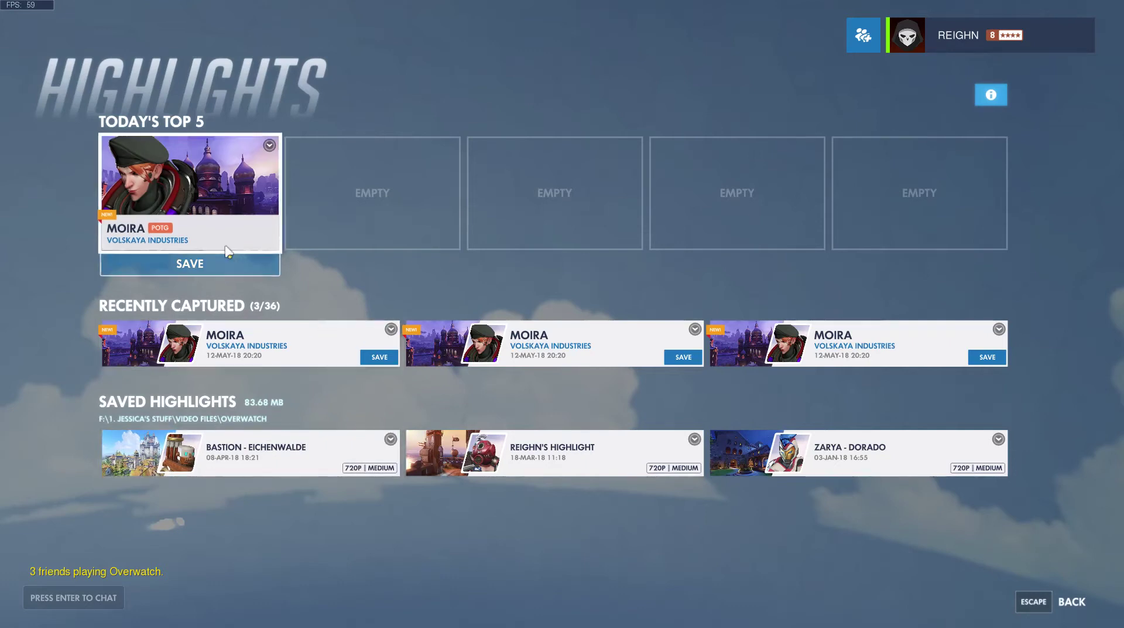
left_click(204, 264)
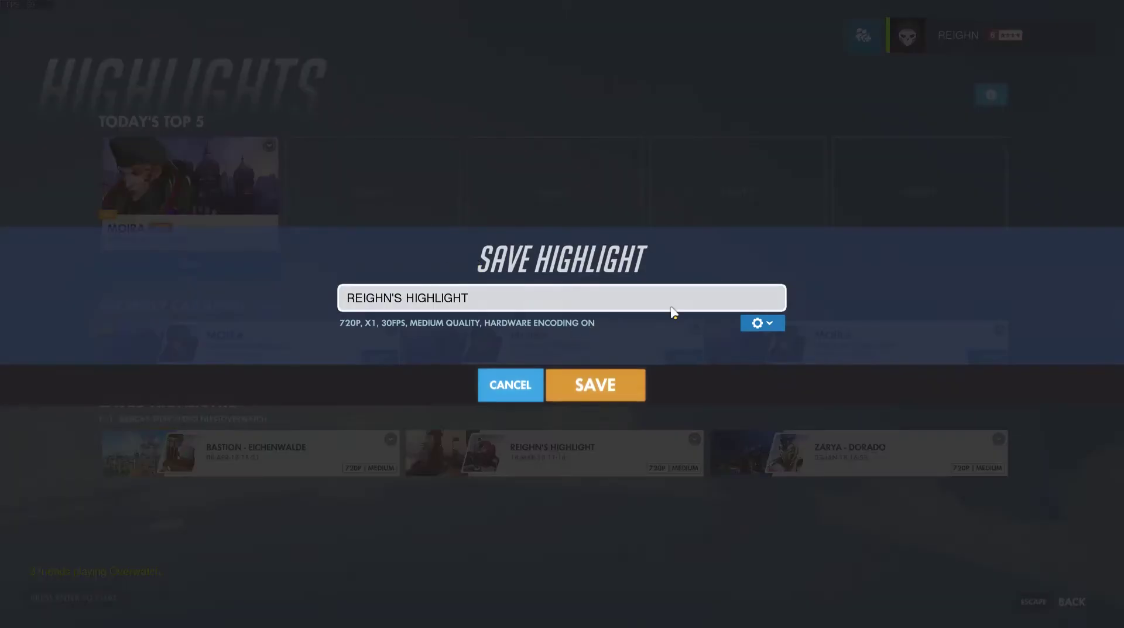
left_click(618, 381)
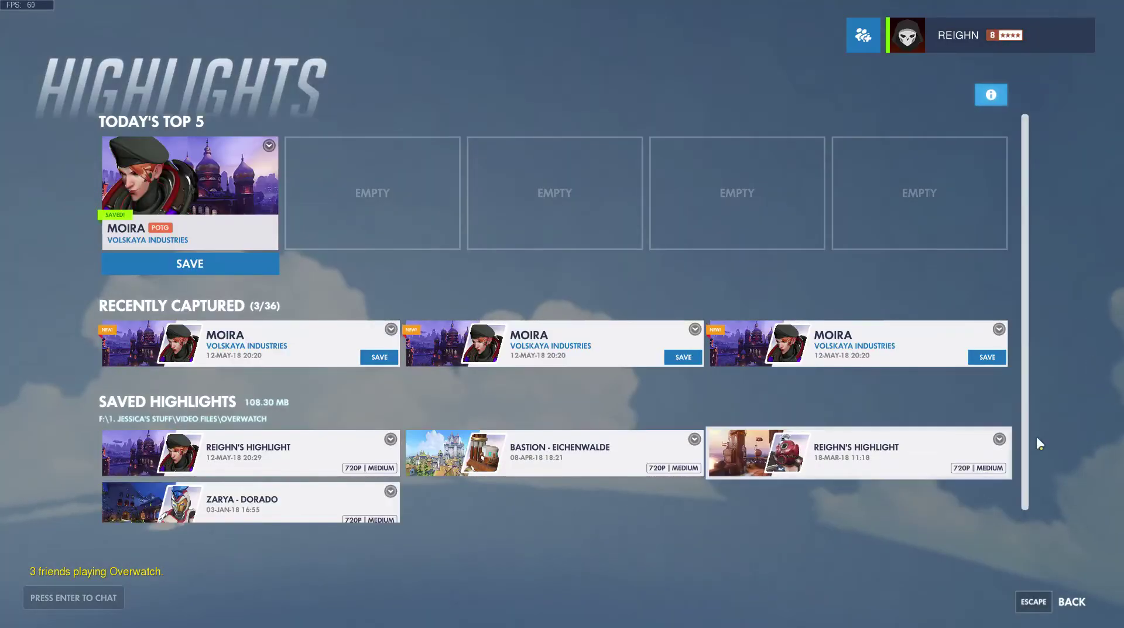
left_click(1071, 601)
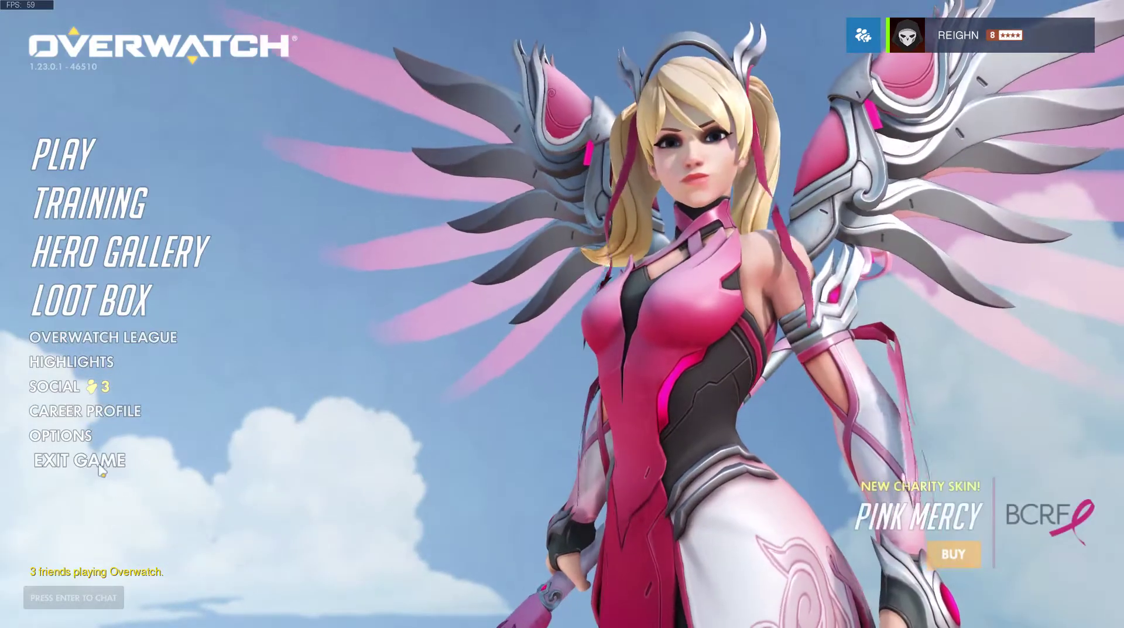
- Quit Overwatch and bring up the OVERWATCH folder window showing the new sixth clip
left_click(68, 460)
left_click(603, 357)
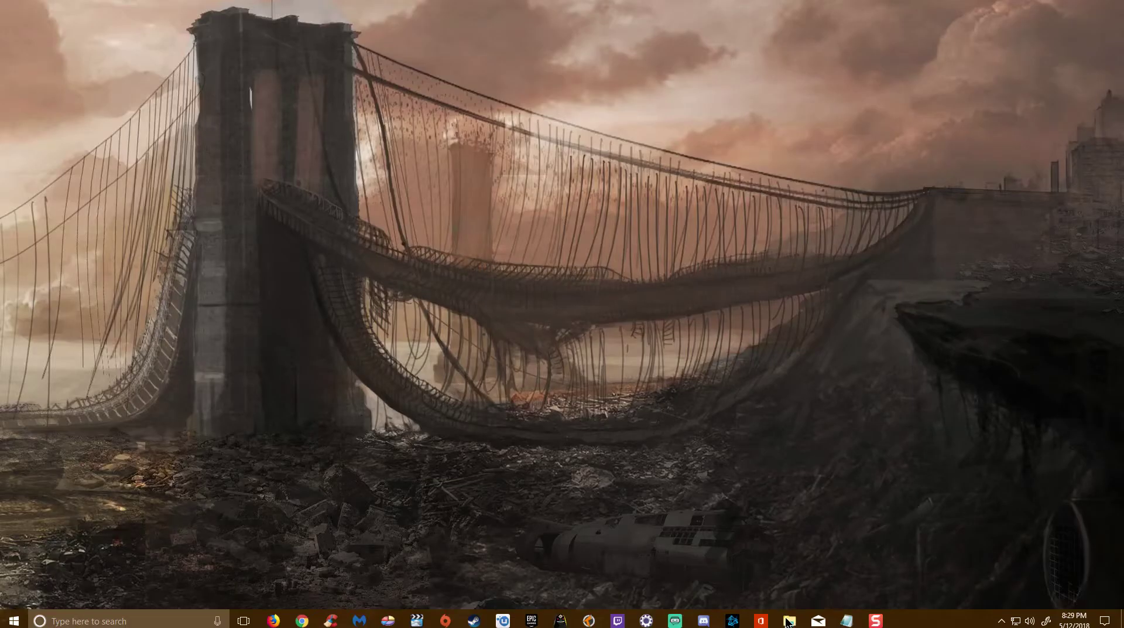
mouse_move(788, 621)
left_click(831, 528)
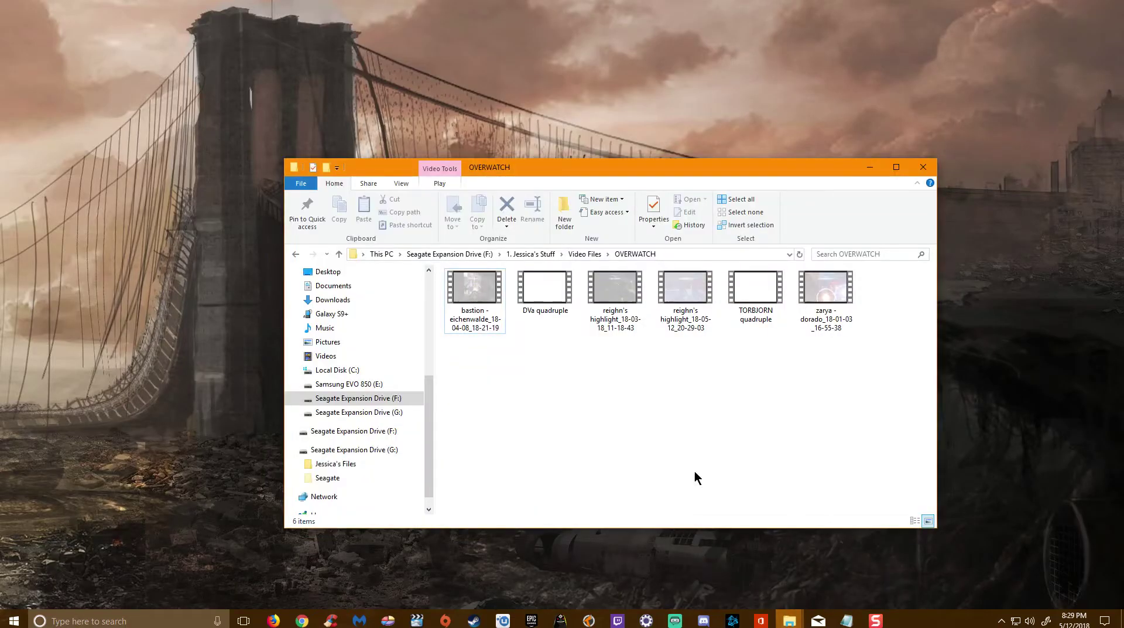
left_click_drag(560, 167, 537, 156)
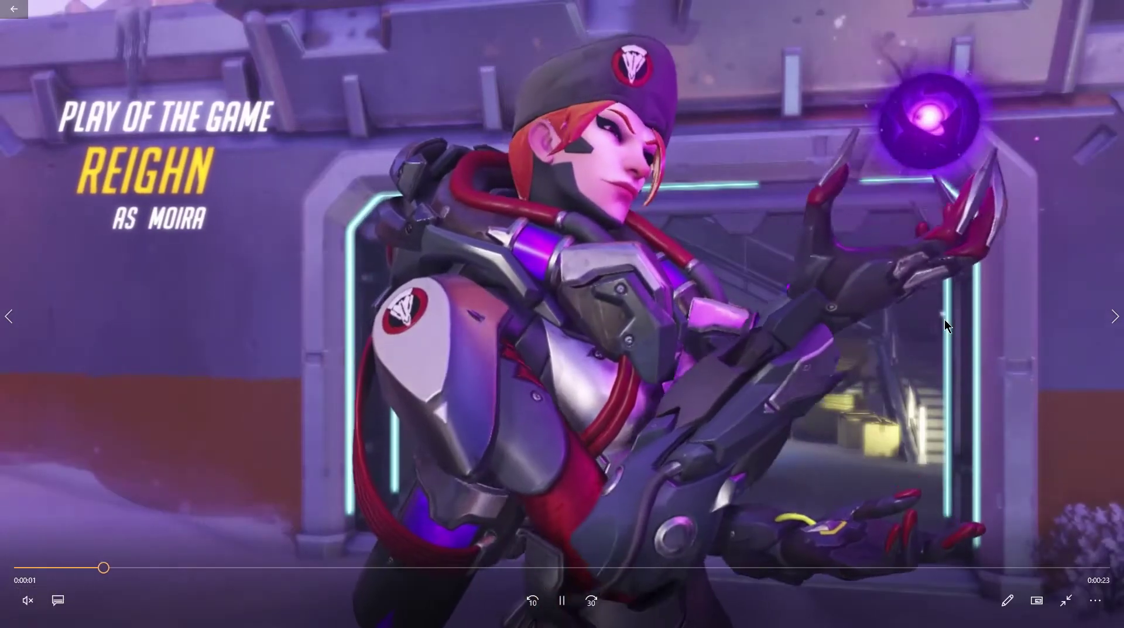
- Pause the new Moira highlight, close Movies & TV, and close the OVERWATCH folder
key("space")
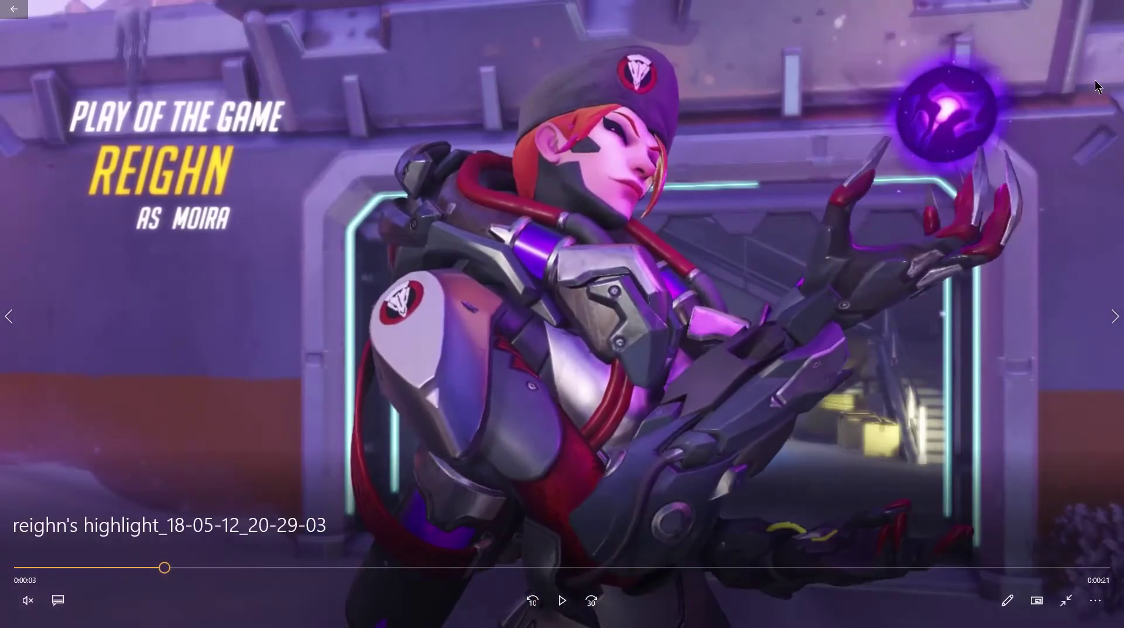
left_click(1066, 600)
left_click(1108, 9)
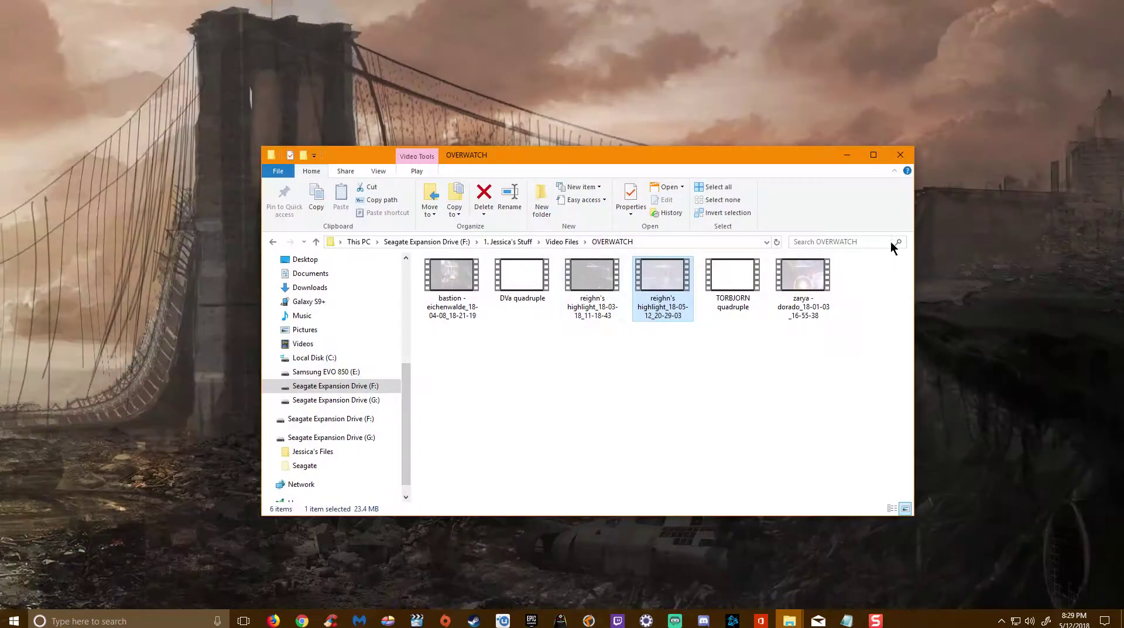
left_click(900, 155)
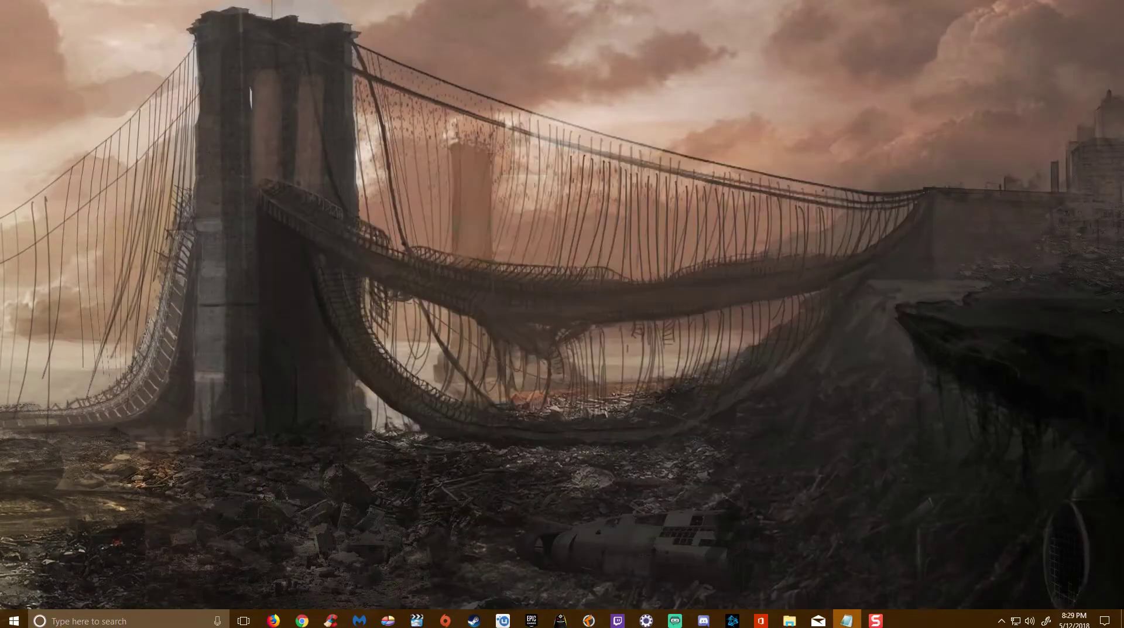